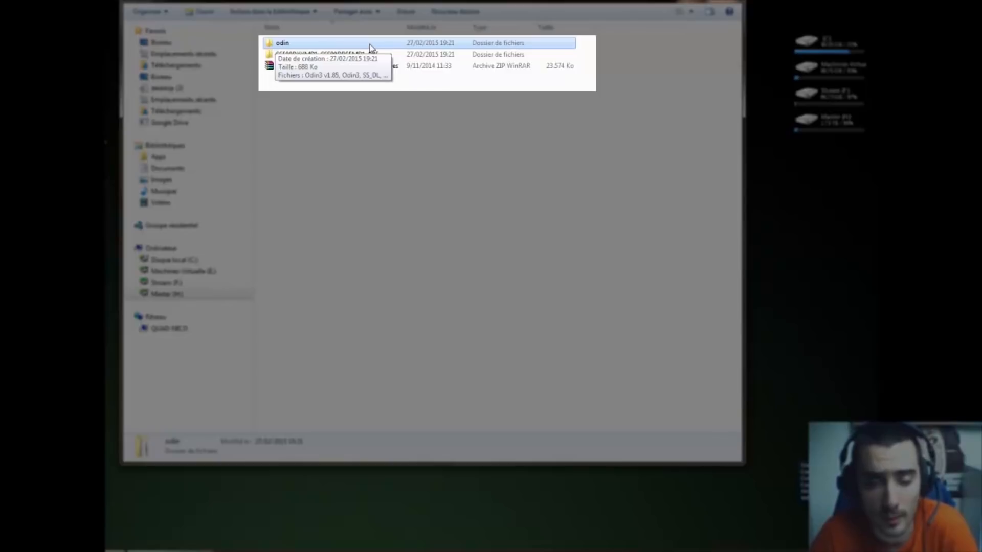
Inspect the contents of the S6500DXXMD1_S6500DBSEMD1_BSE firmware folder
click(369, 55)
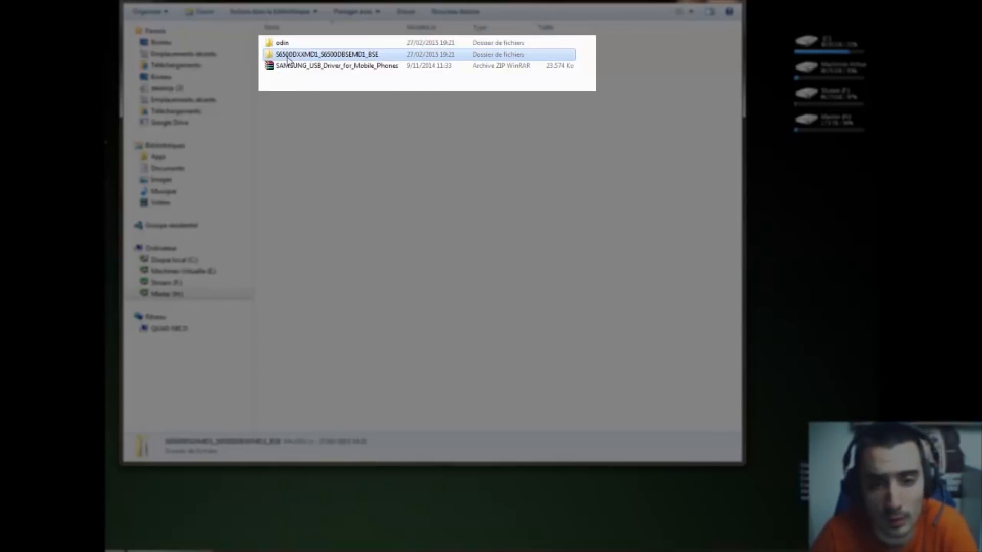
double_click(339, 55)
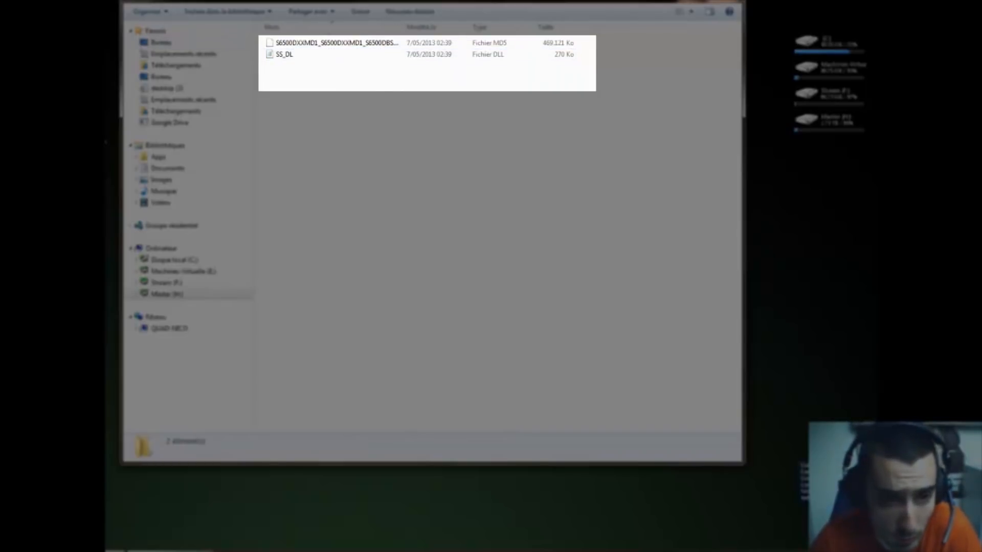
key(alt+Left)
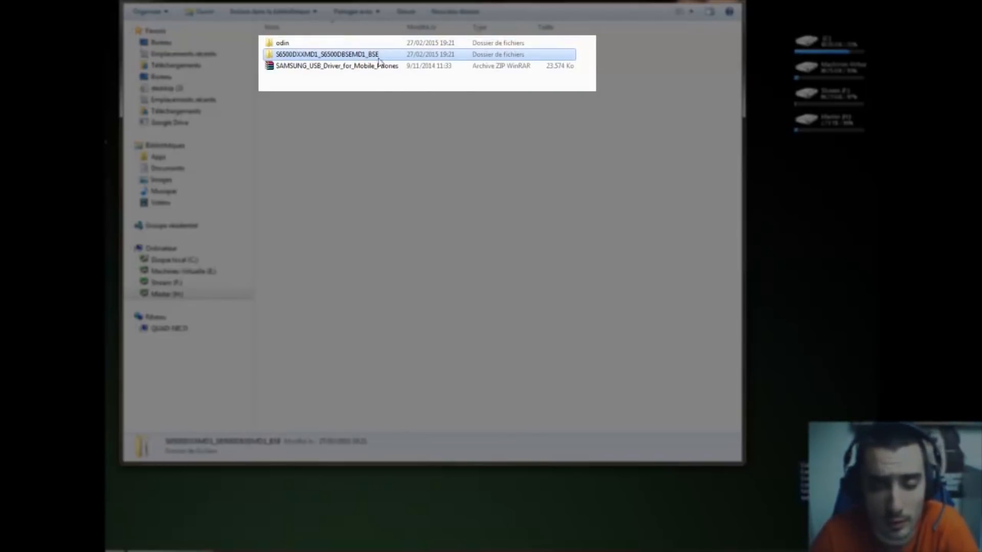
Open the odin folder and run Odin3 v1.85 as administrator
click(297, 68)
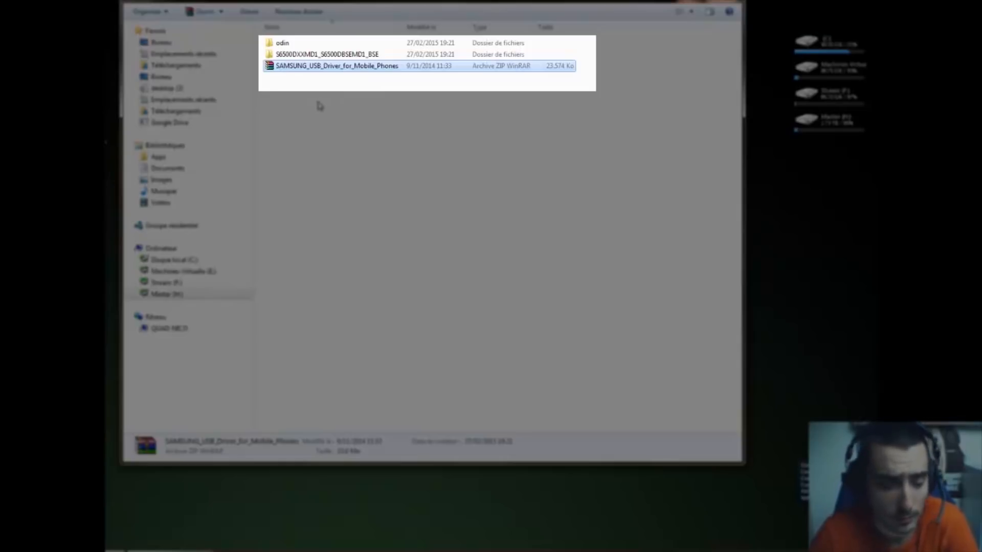
click(271, 45)
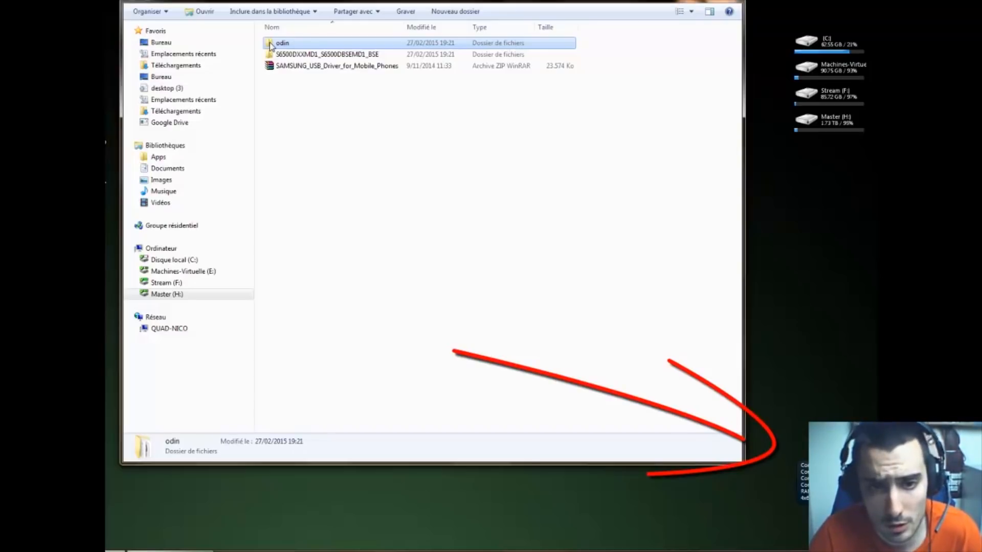
double_click(270, 45)
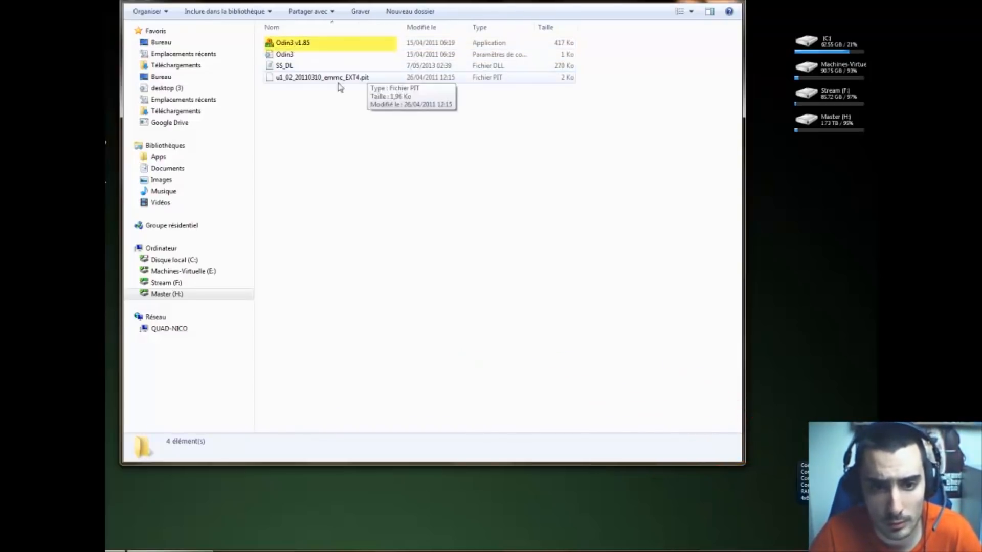
double_click(296, 45)
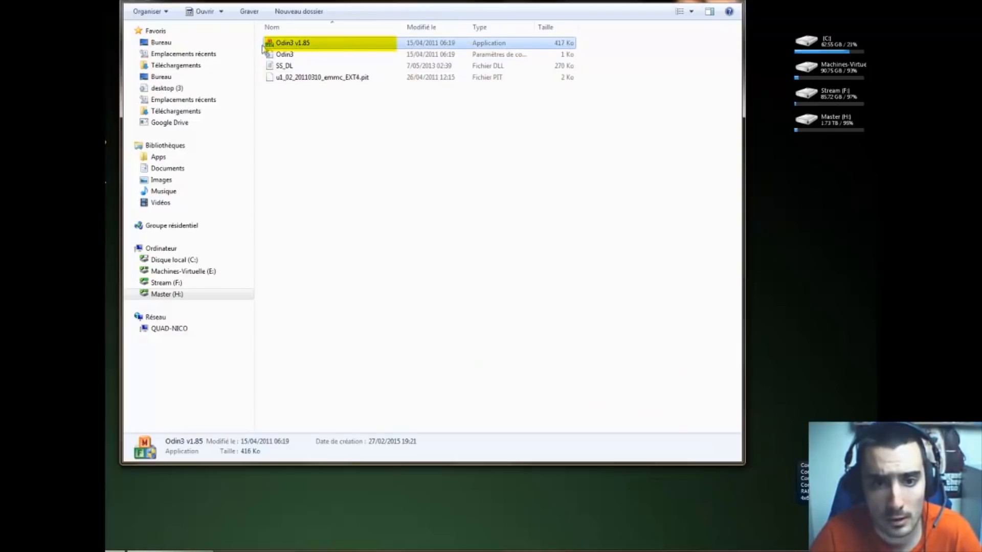
right_click(328, 43)
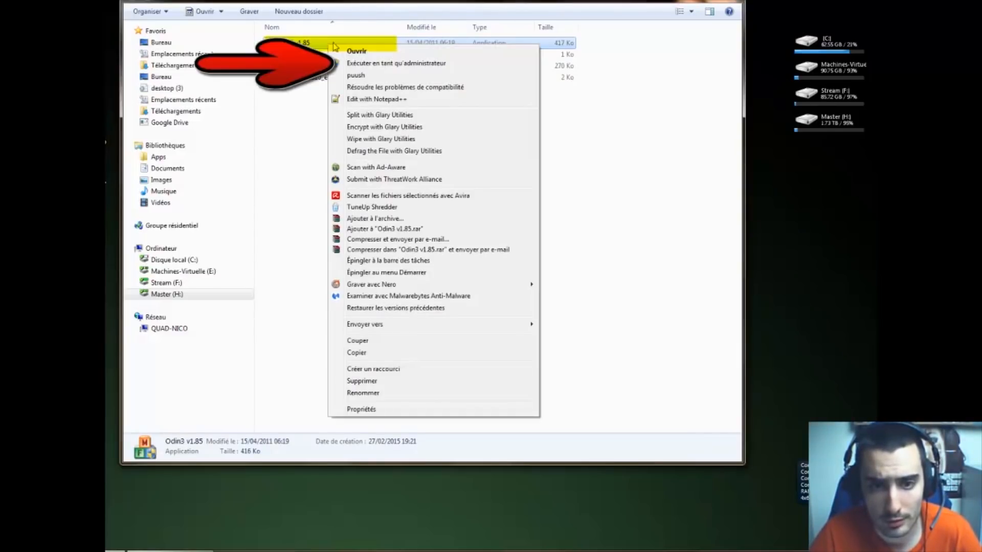
click(361, 63)
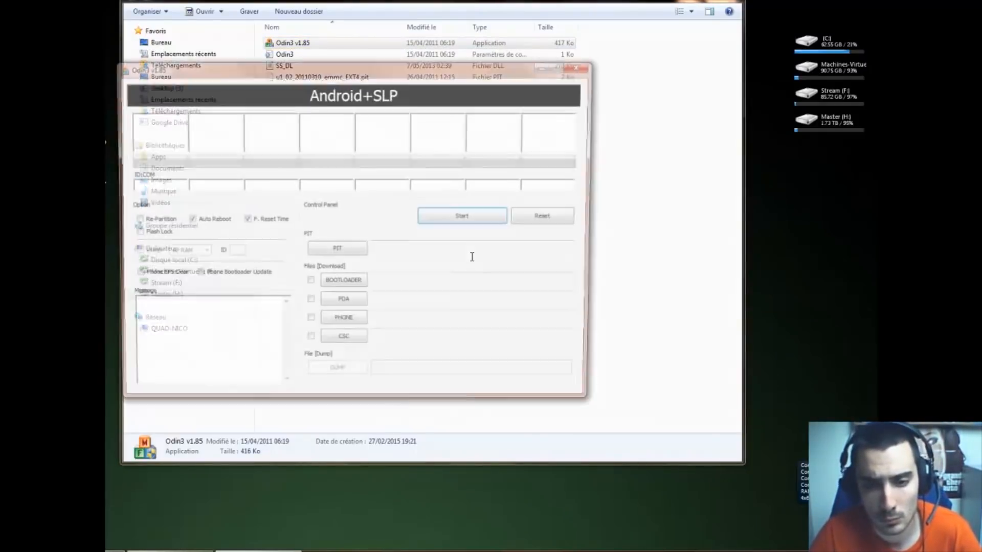
drag(388, 72, 466, 73)
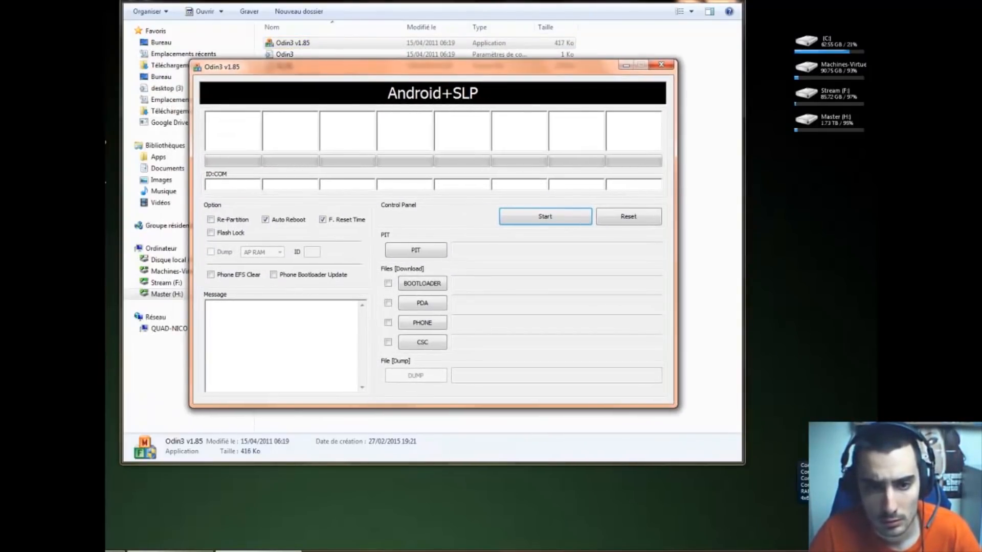
click(692, 1)
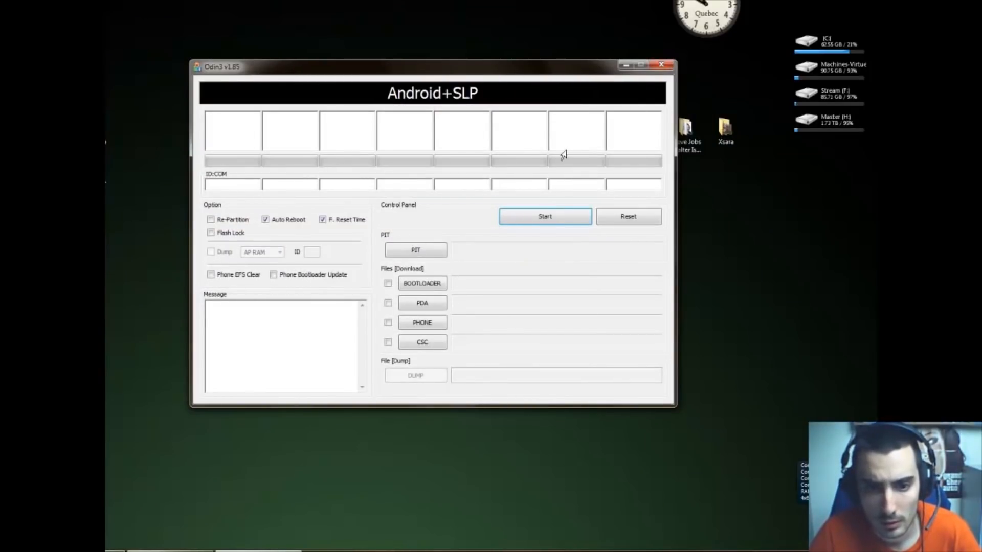
drag(730, 178, 692, 128)
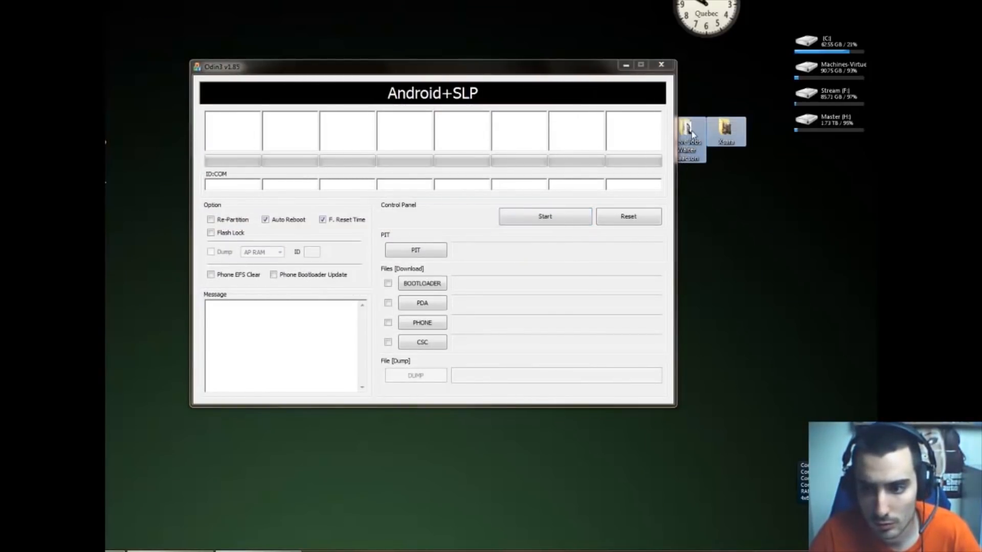
click(455, 217)
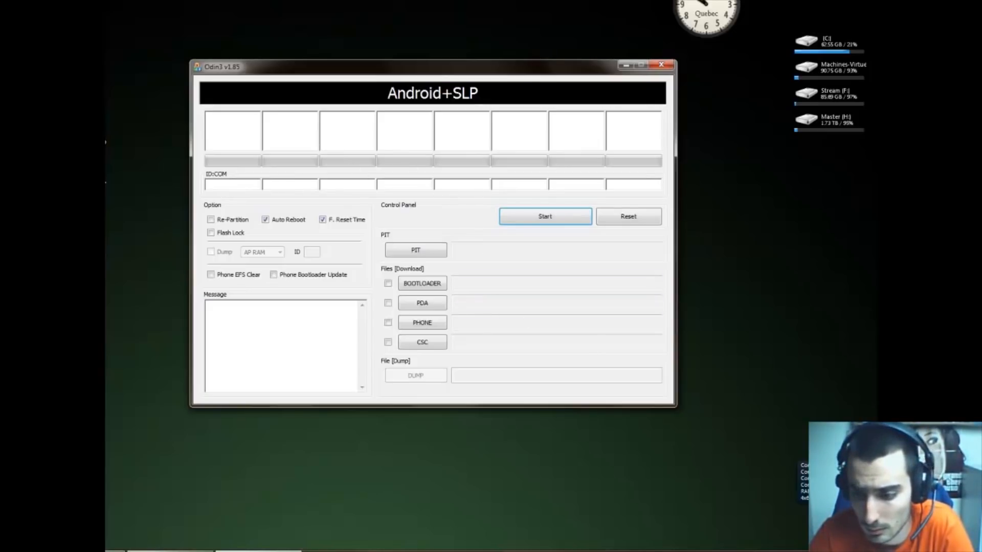
Watch the device driver installation progress for the connected phone
click(808, 551)
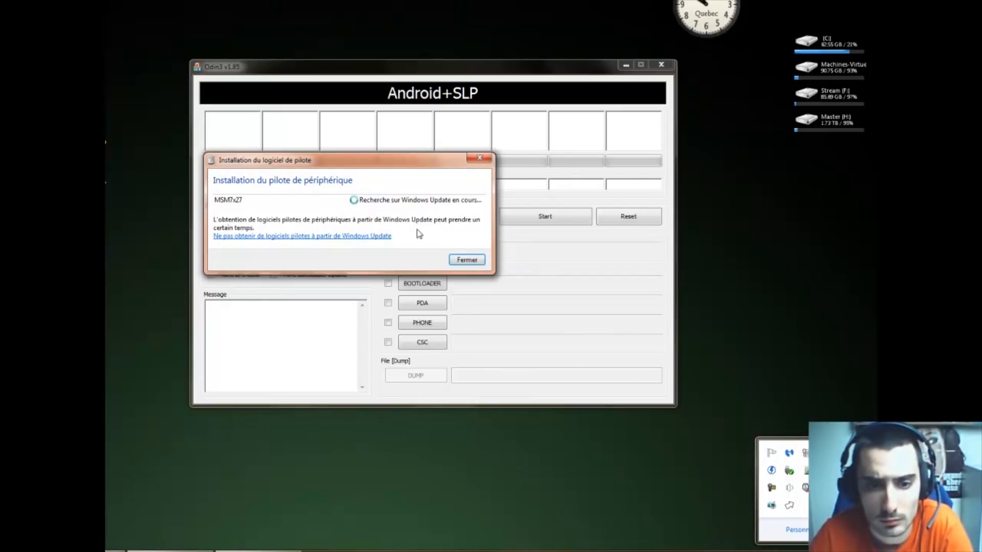
drag(375, 165, 463, 215)
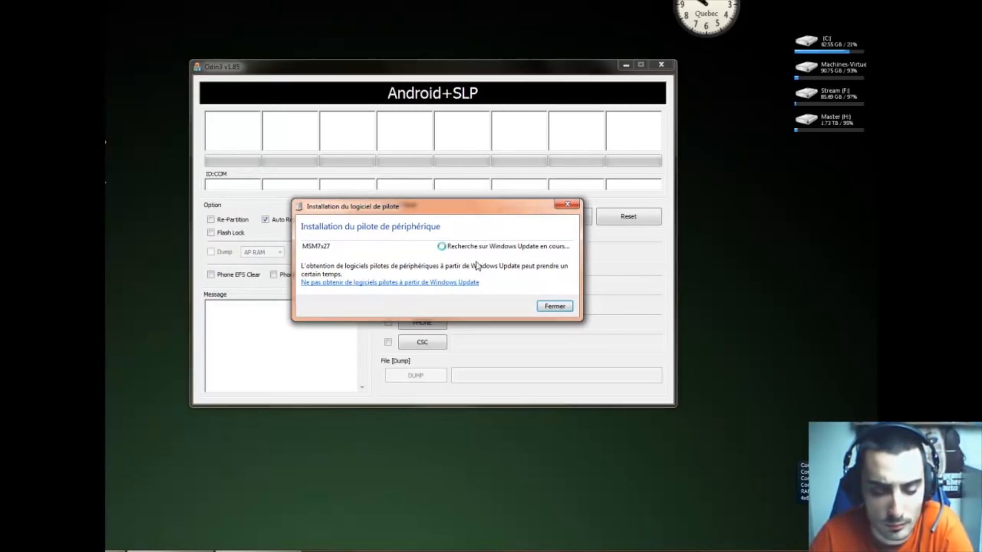
drag(549, 228, 451, 102)
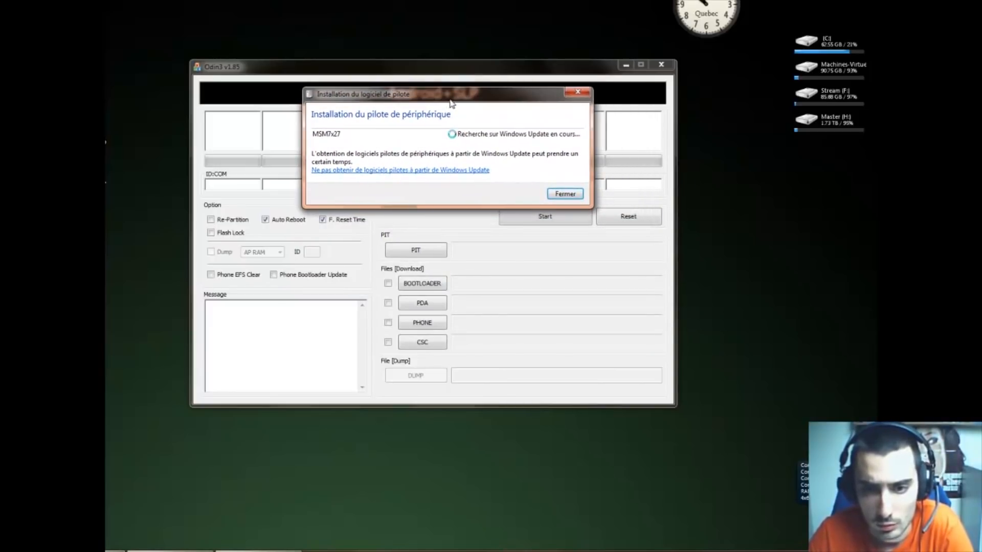
drag(490, 99, 499, 430)
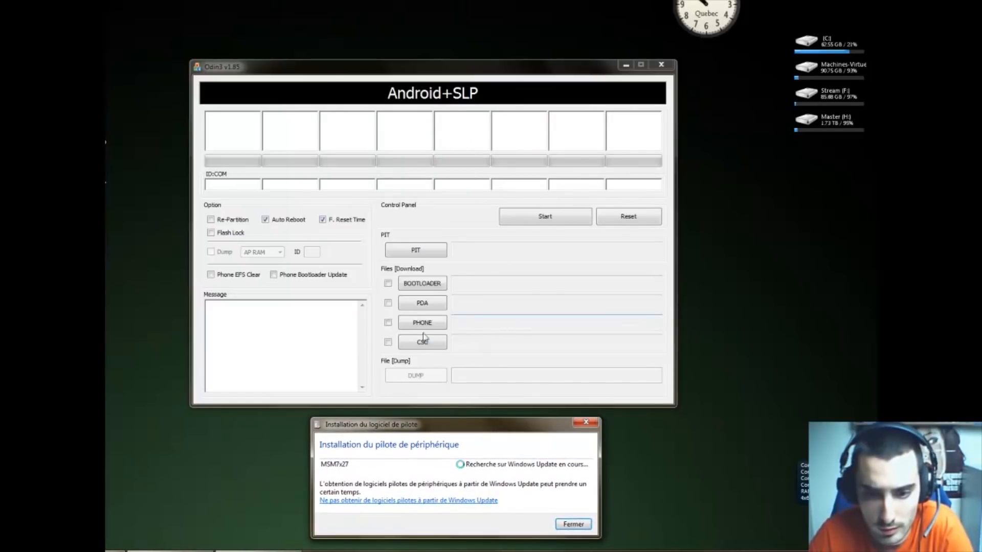
click(372, 356)
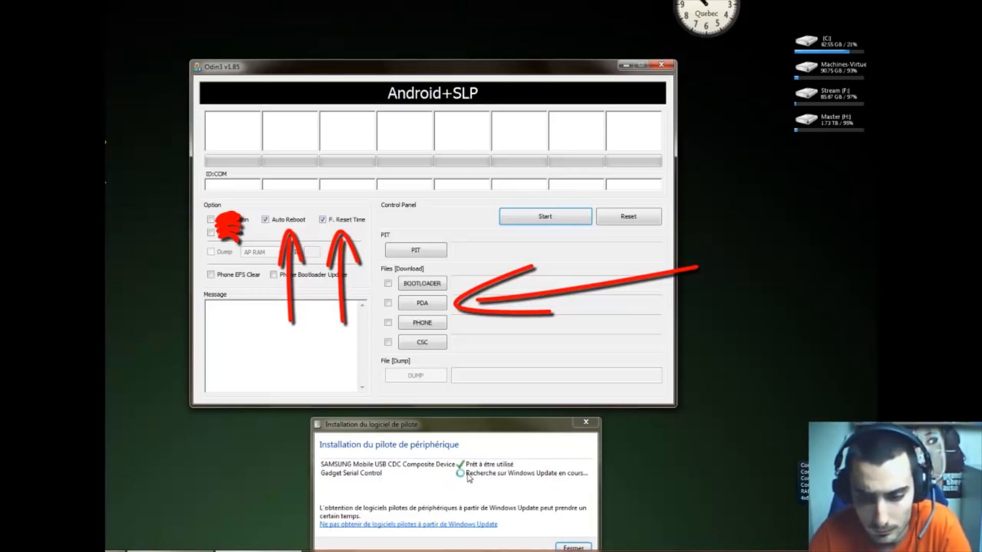
drag(491, 431, 492, 412)
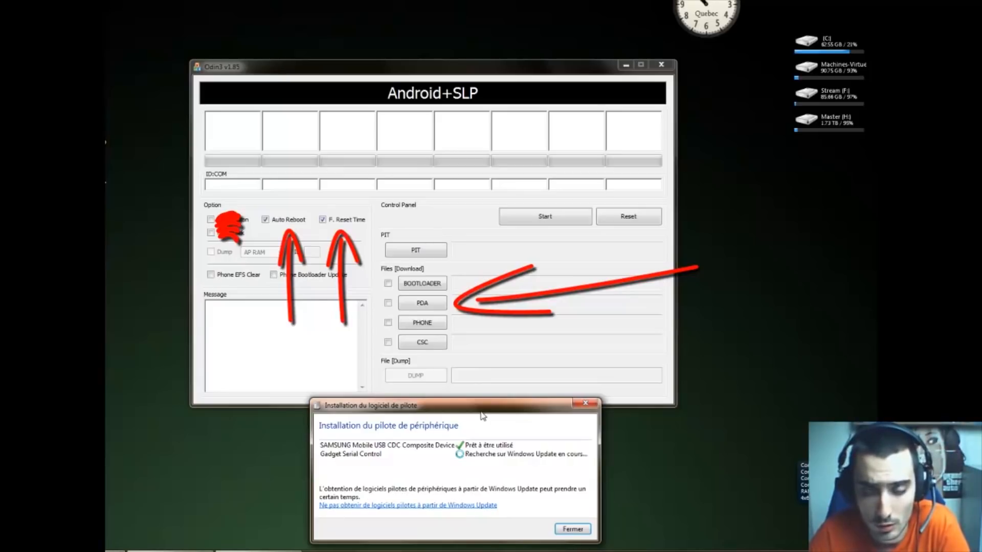
drag(481, 414, 459, 410)
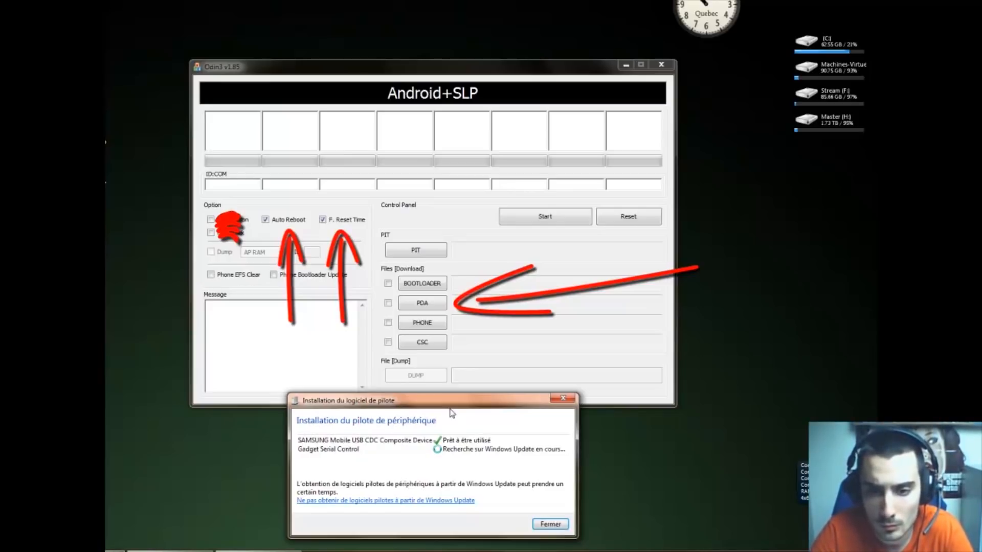
drag(431, 404, 410, 404)
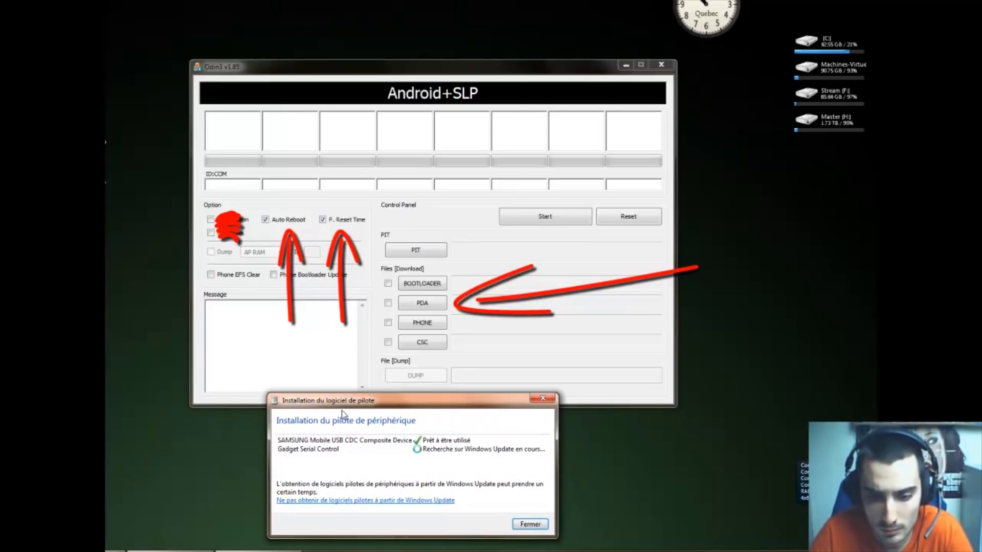
Close Odin and relaunch Odin3 v1.85 as administrator
click(670, 66)
click(670, 66)
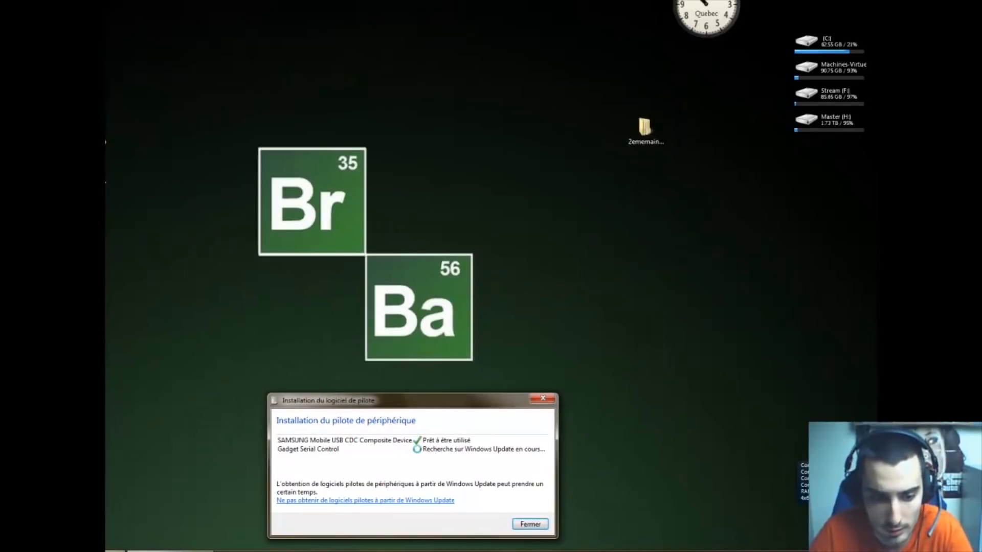
click(122, 551)
double_click(318, 45)
right_click(317, 44)
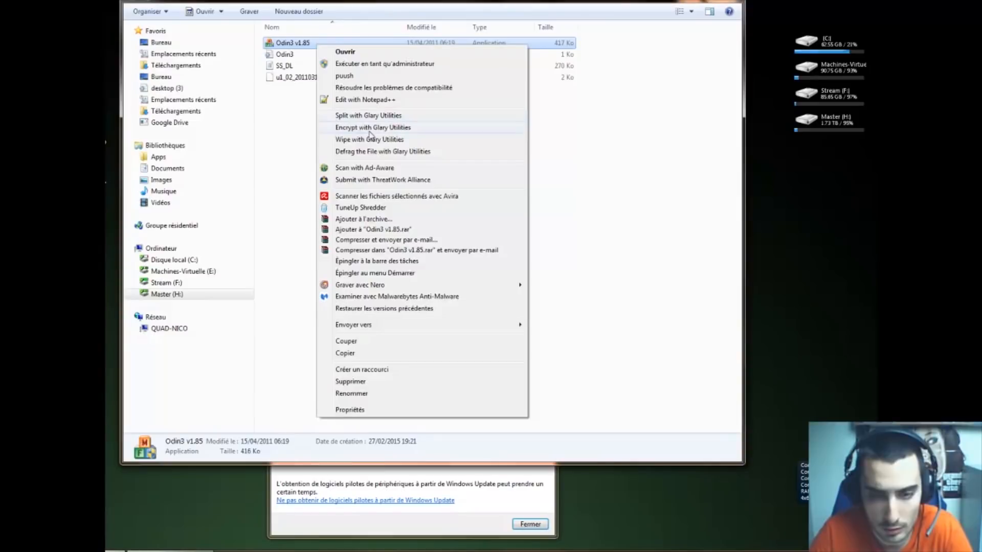
click(369, 61)
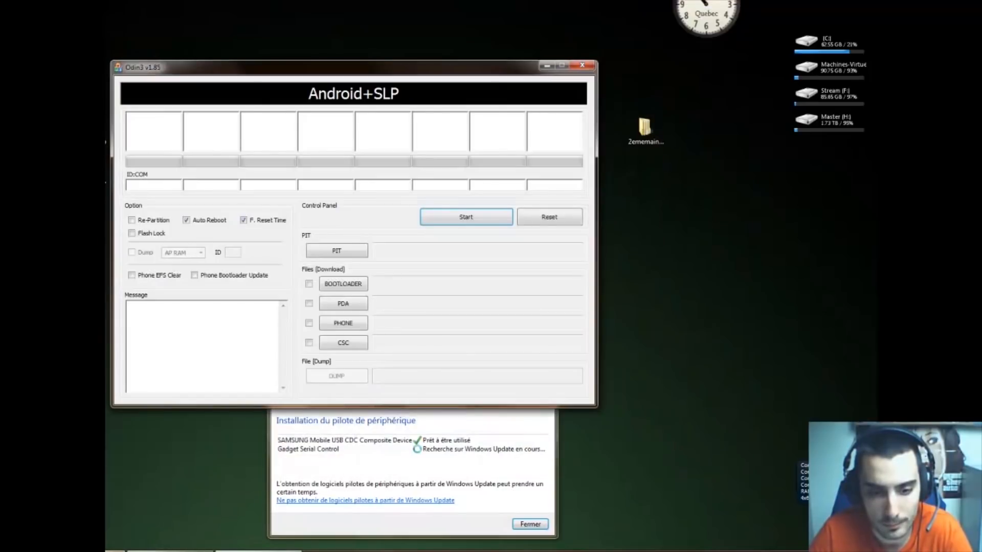
Close the finished device driver installation dialog
drag(410, 67, 474, 44)
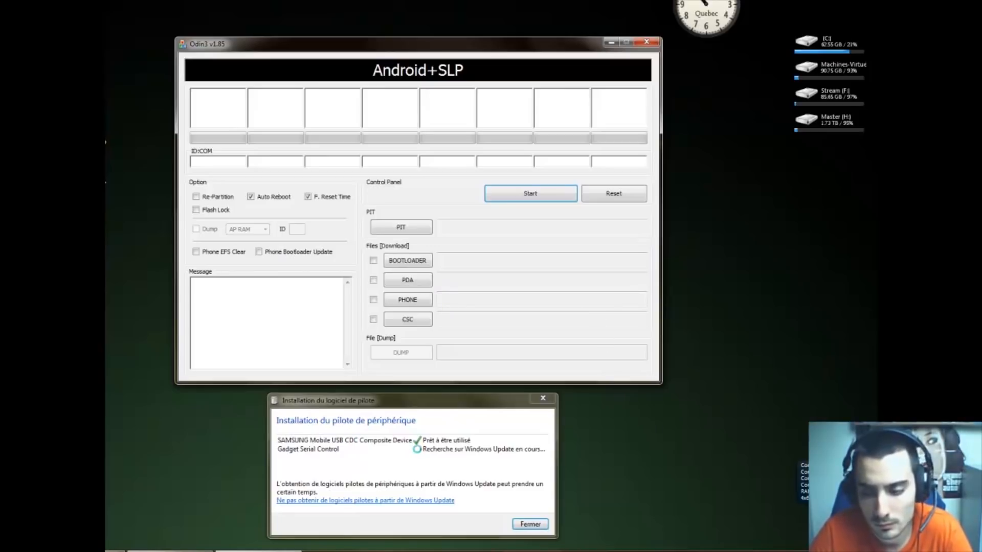
click(801, 545)
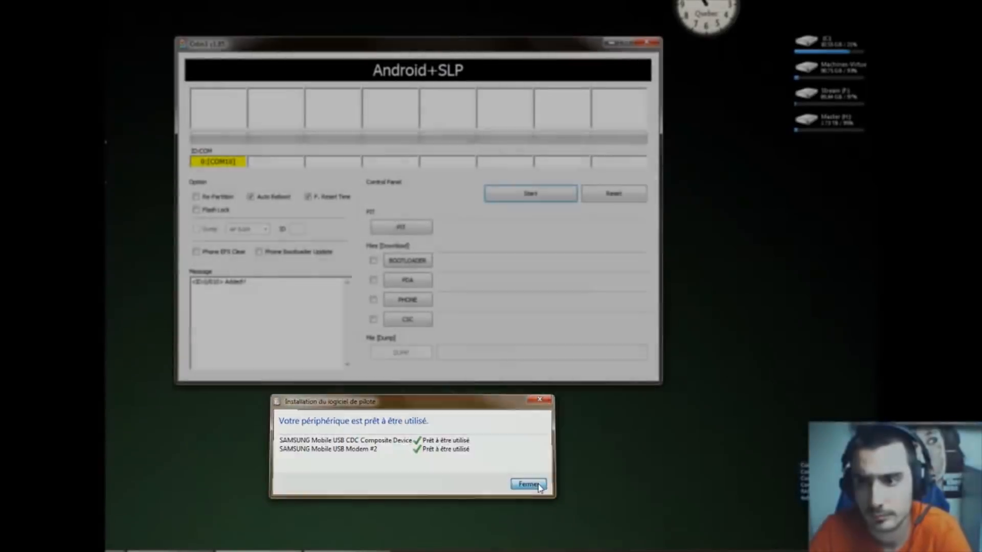
click(527, 484)
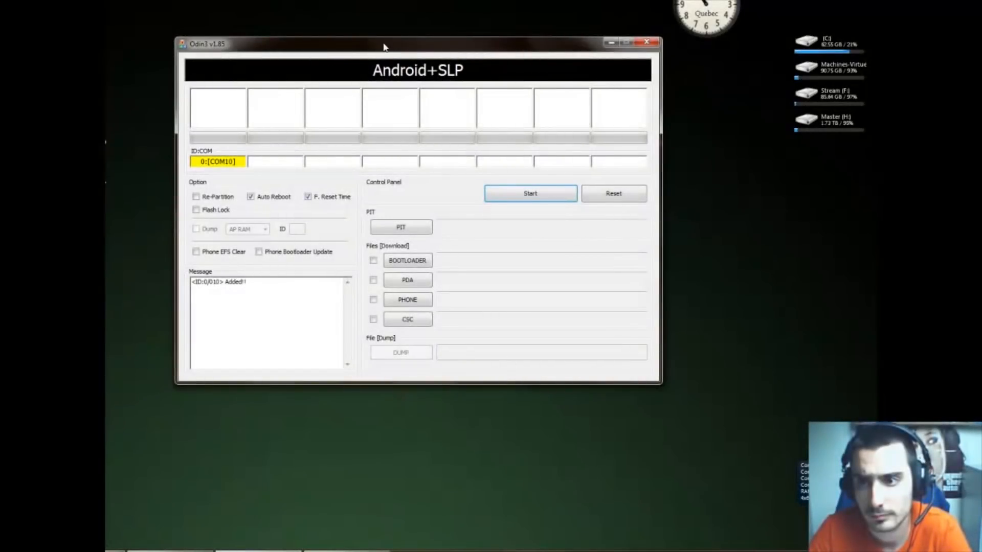
Load S6500DXXMD1_S6500DXXMD1_S6500DBSEMD1_HOME.tar.md5 into the PDA slot and start flashing
drag(385, 44, 410, 50)
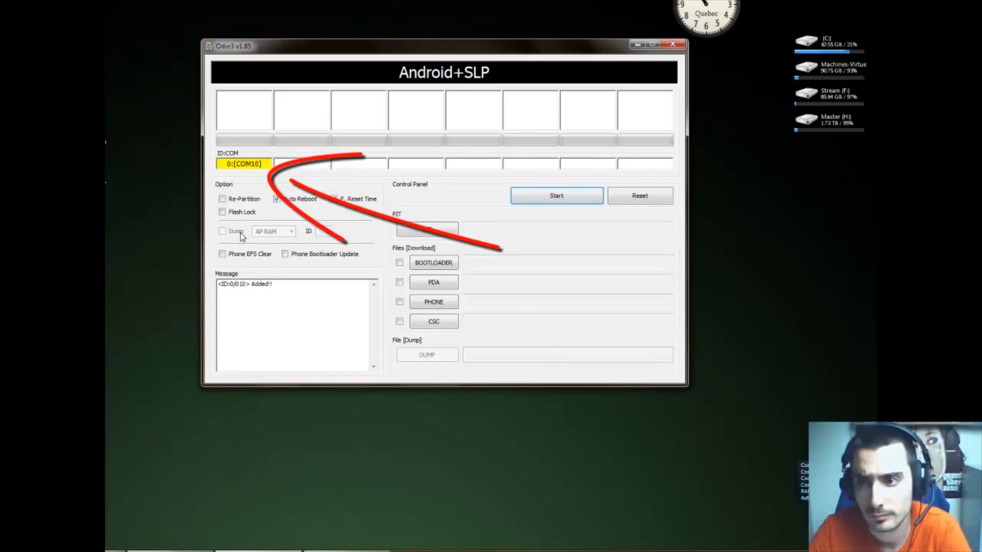
click(399, 283)
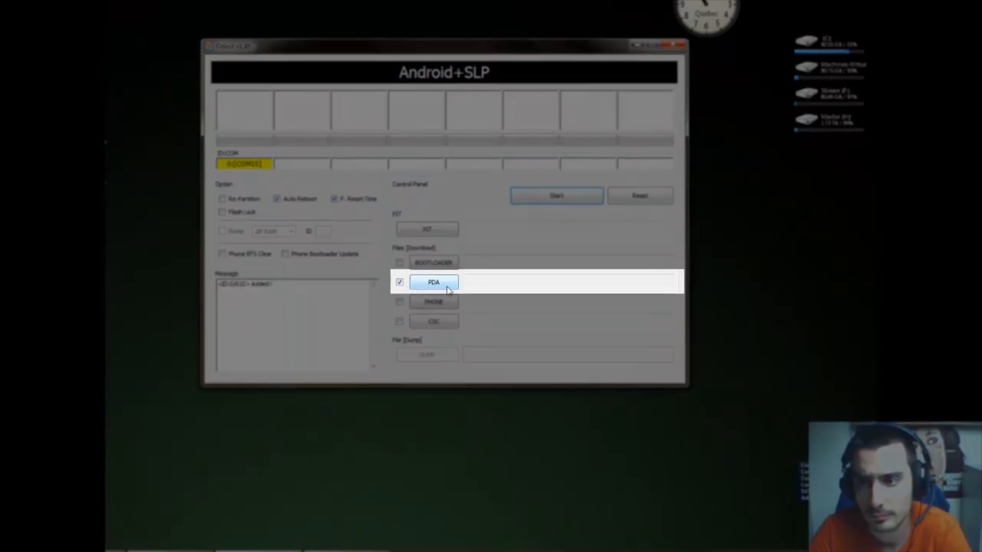
click(434, 288)
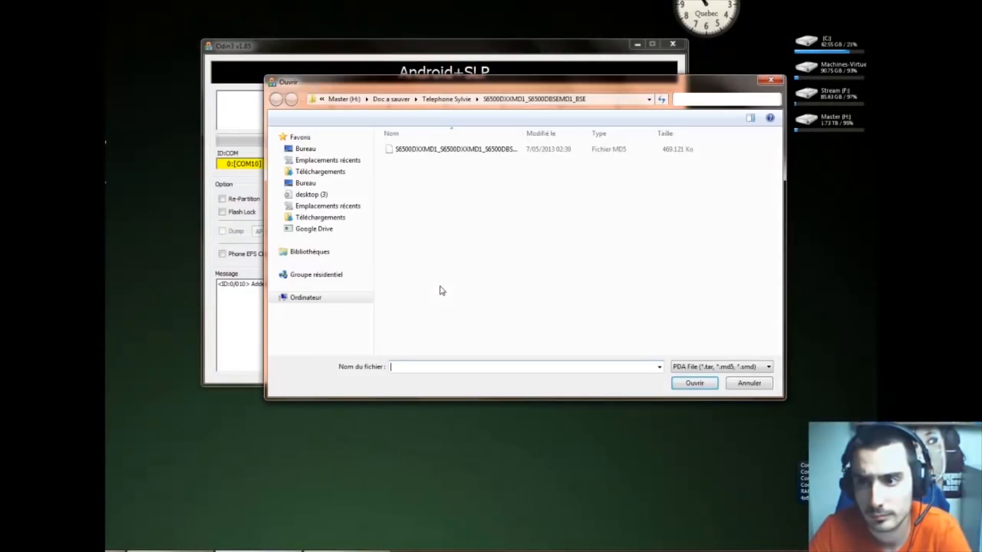
drag(535, 87, 487, 86)
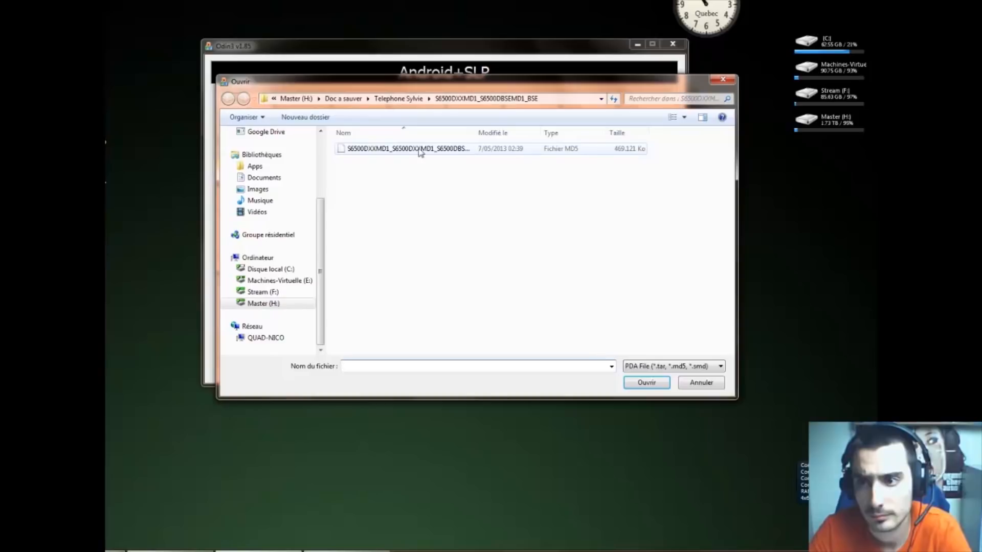
scroll(322, 225, up, 3)
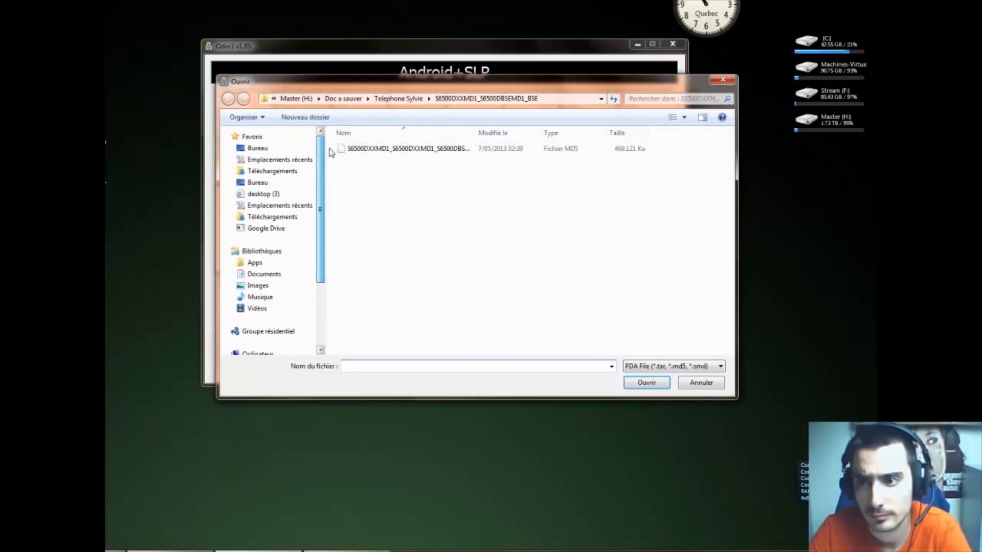
scroll(325, 245, down, 1)
scroll(325, 245, down, 2)
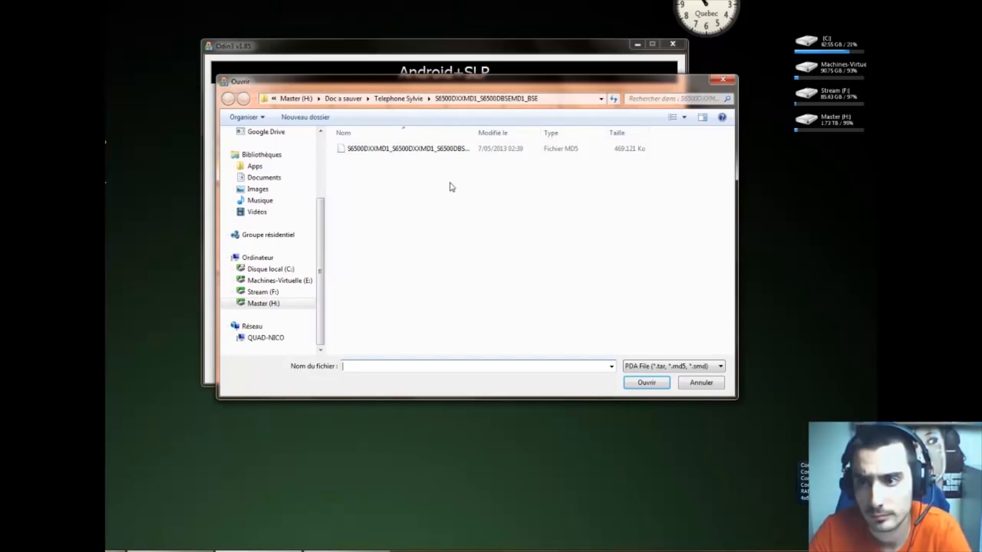
click(428, 152)
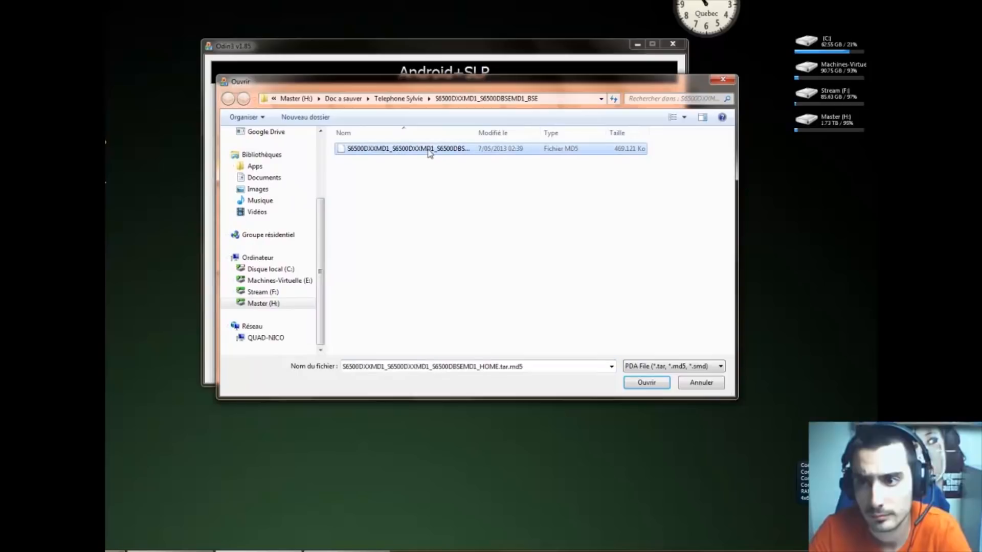
click(645, 383)
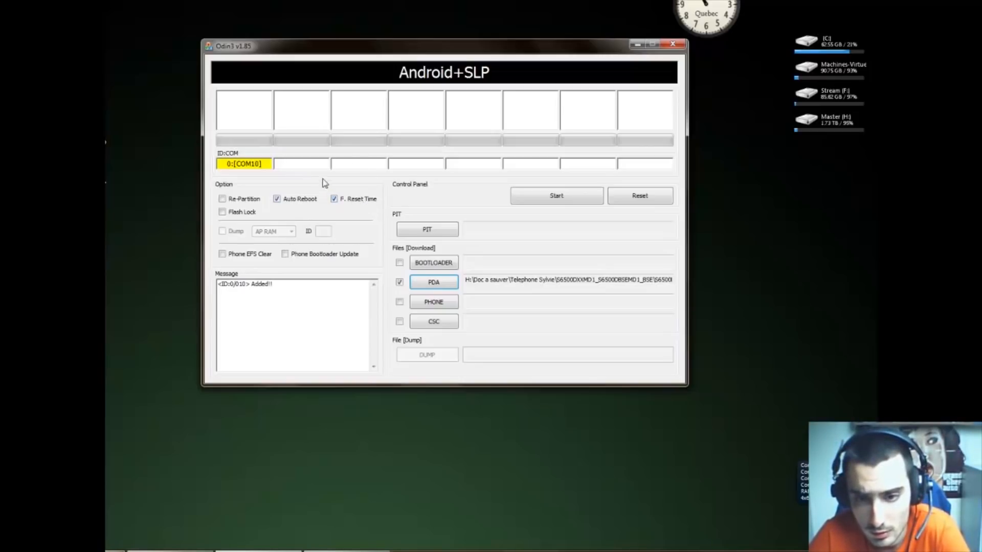
click(564, 200)
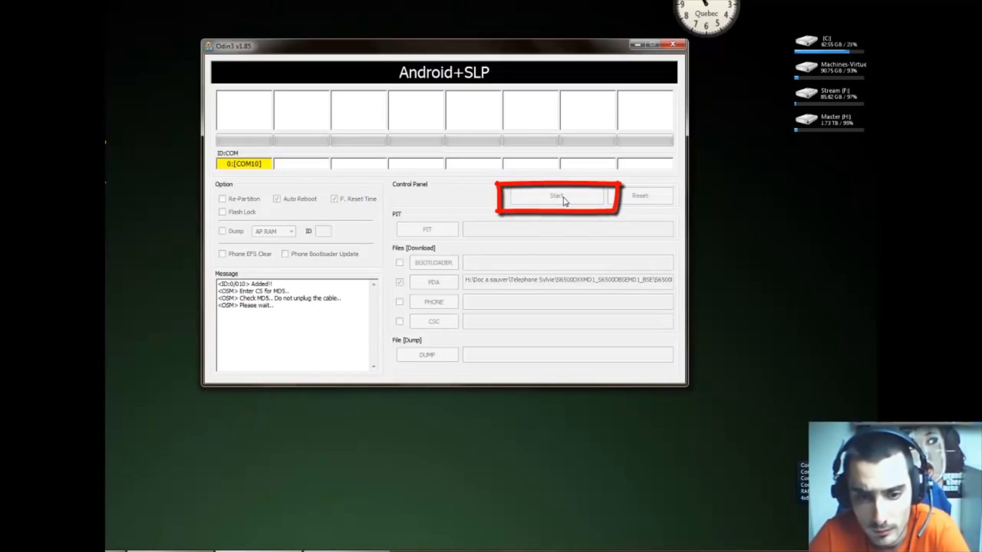